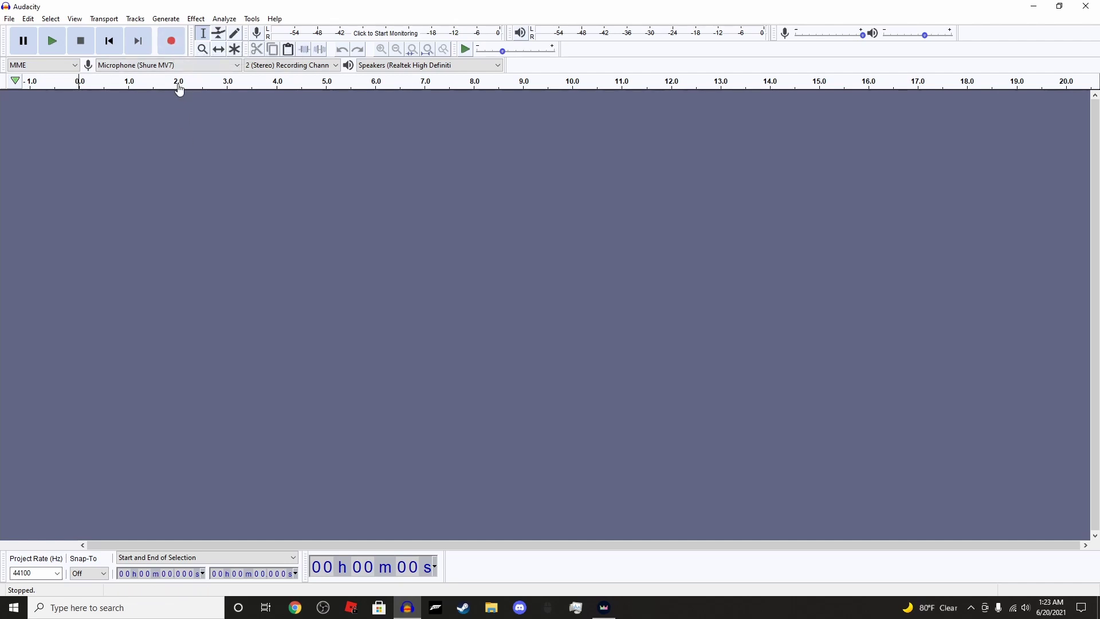
Step: Record a roughly 2.4-second stereo voice clip, then select all of it and play it back
click(176, 46)
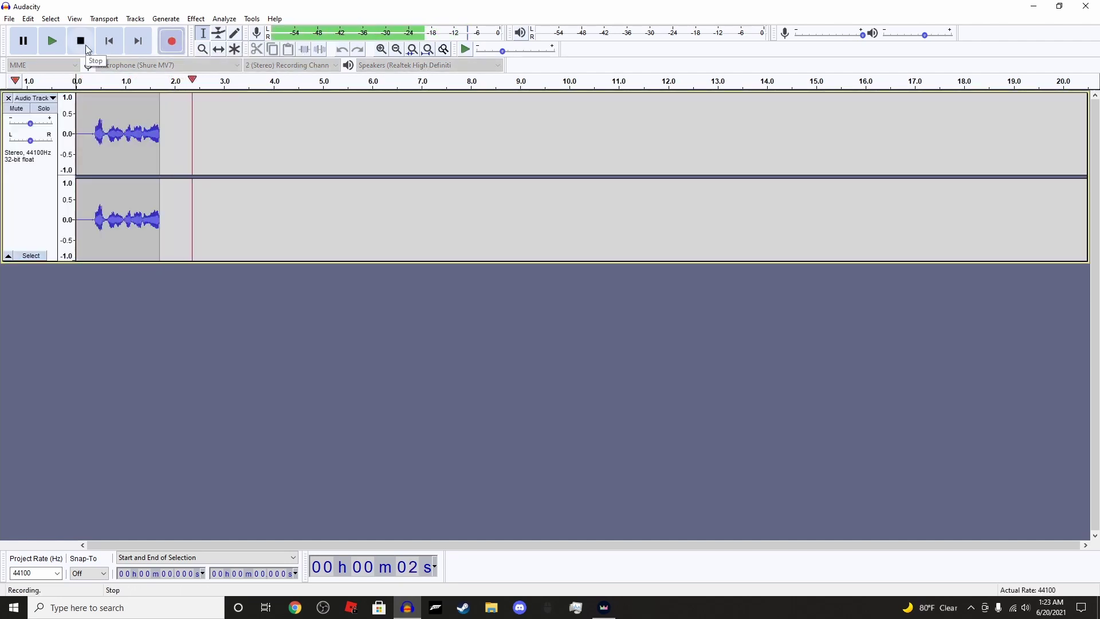
click(87, 48)
click(176, 161)
key(ctrl+a)
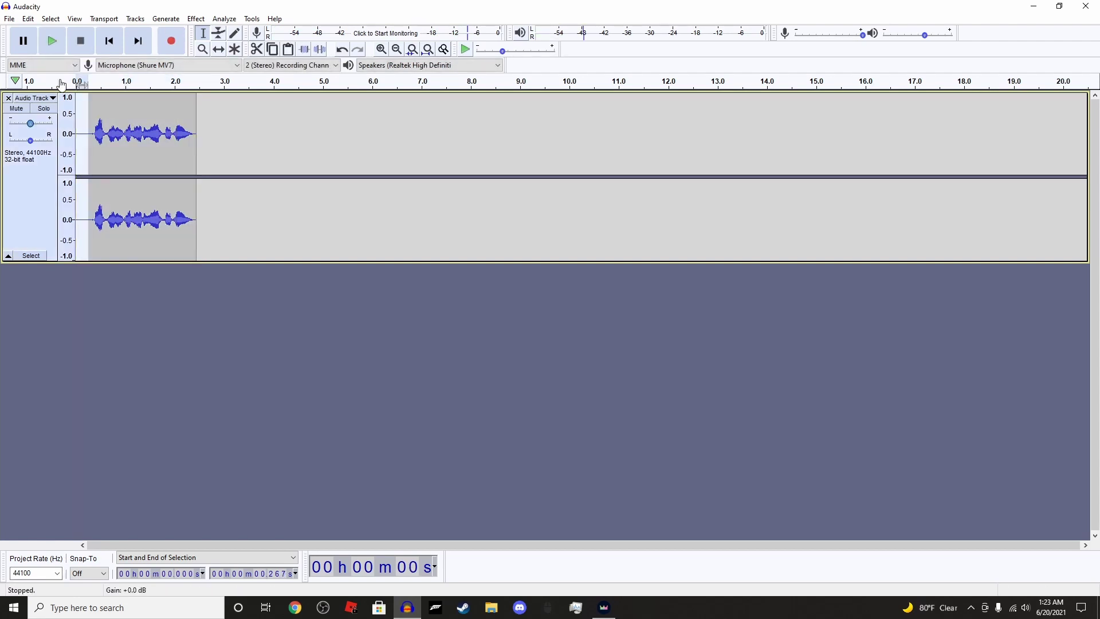
key(space)
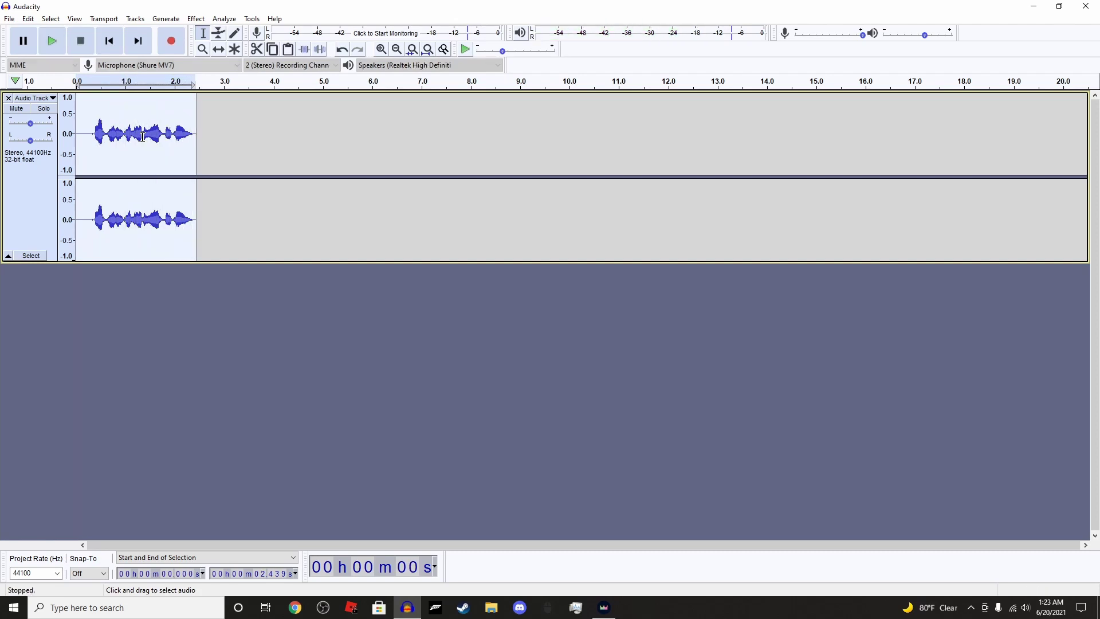
Step: Trim the clip's tail from 2.377 s to its end, then fit it to the view and replay it
click(222, 127)
click(195, 127)
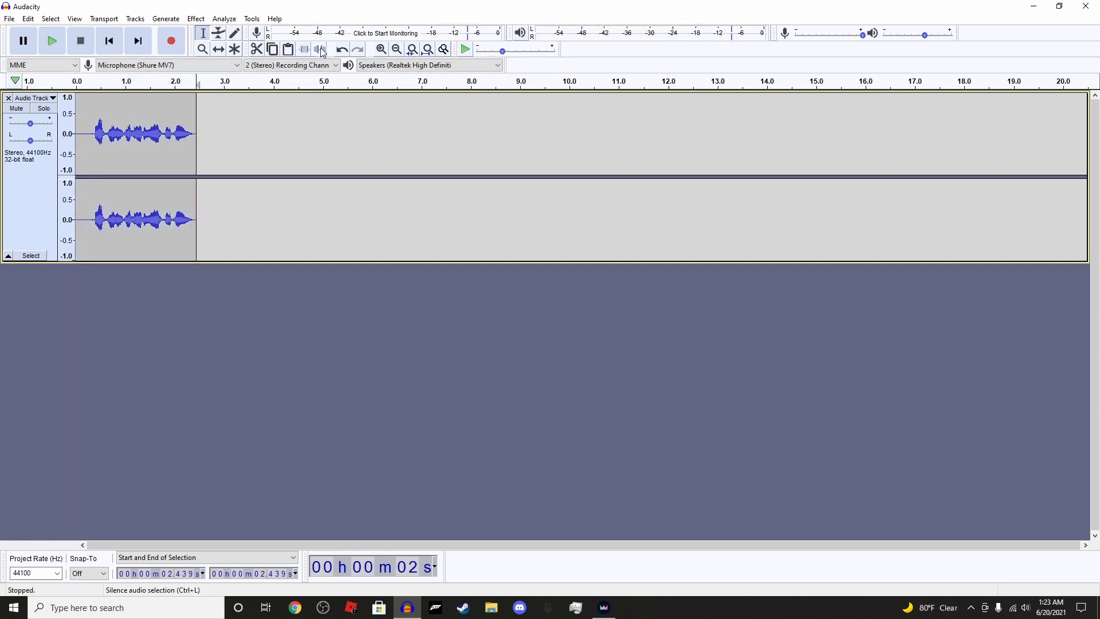
click(380, 49)
click(381, 49)
click(380, 49)
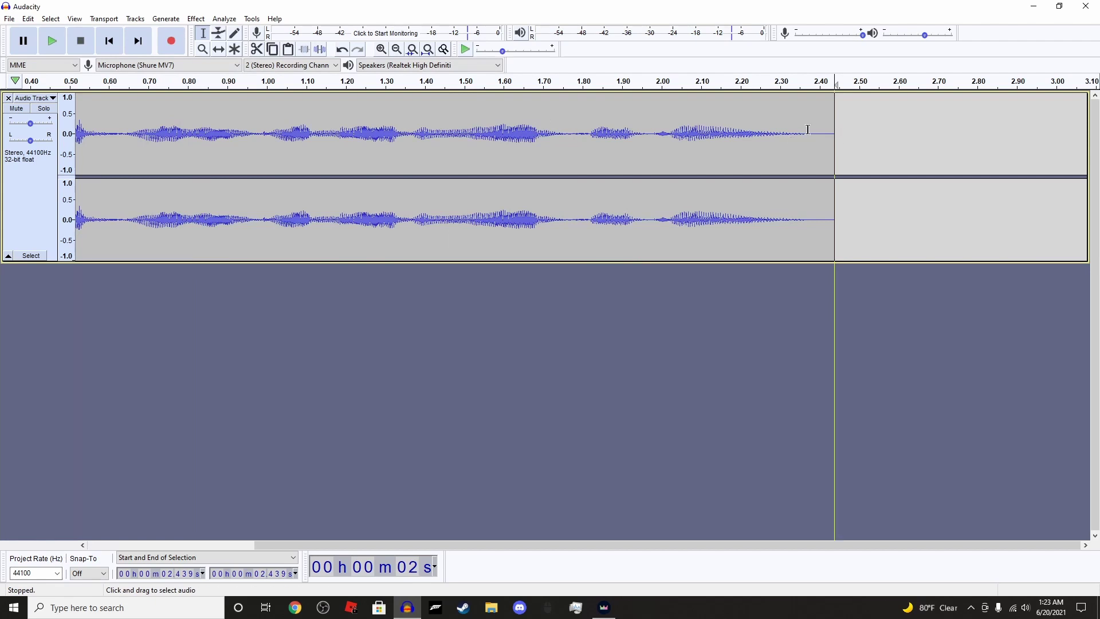
drag(834, 133, 810, 136)
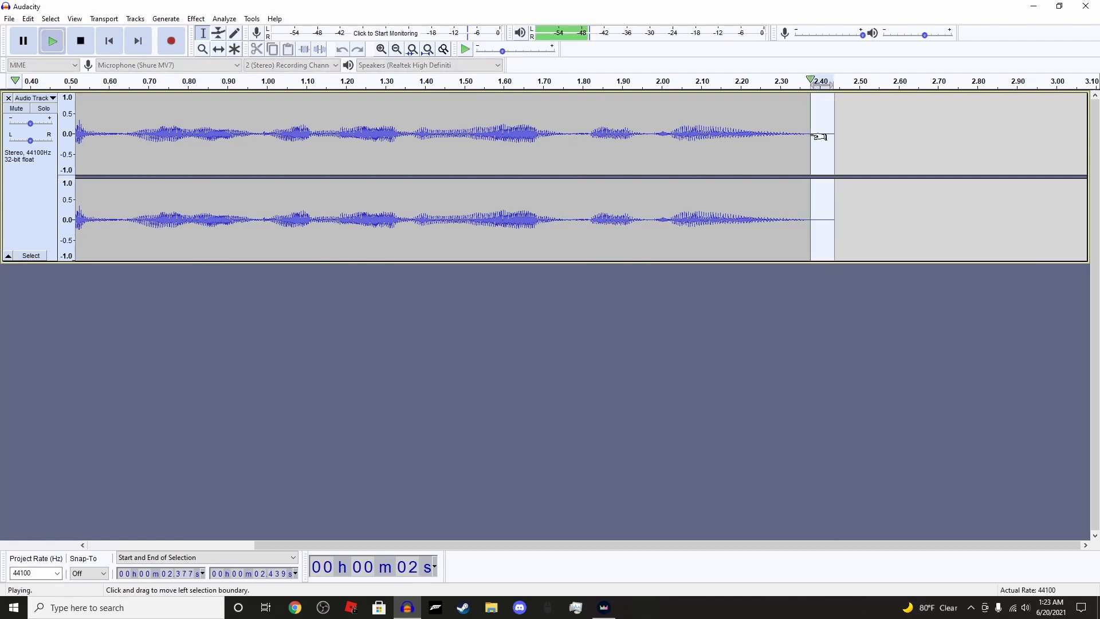
click(810, 137)
key(shift+j)
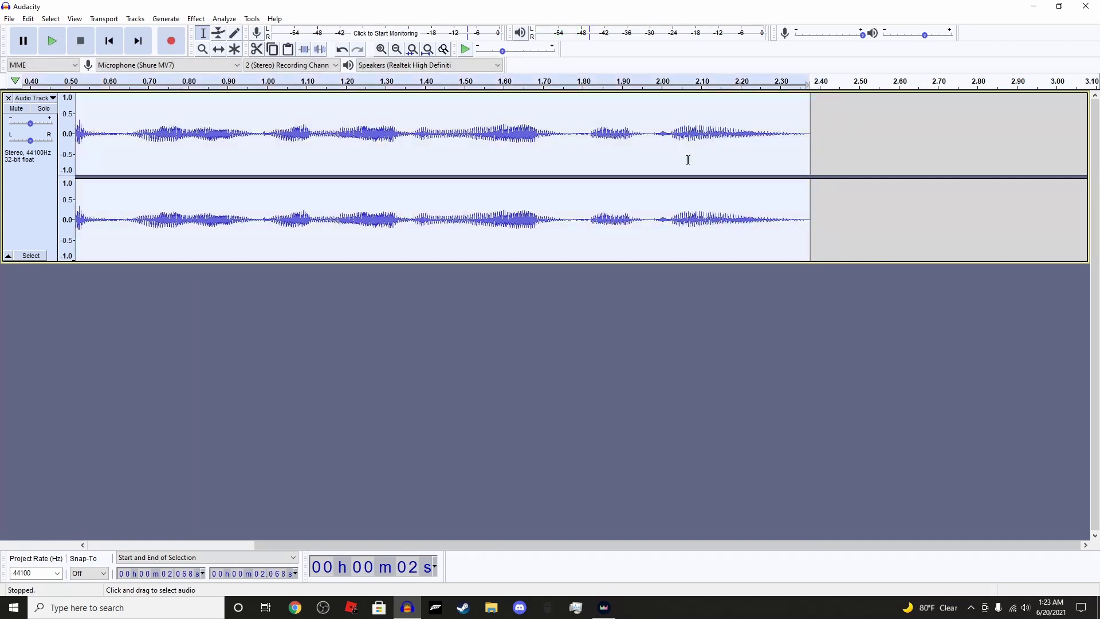
click(412, 48)
key(space)
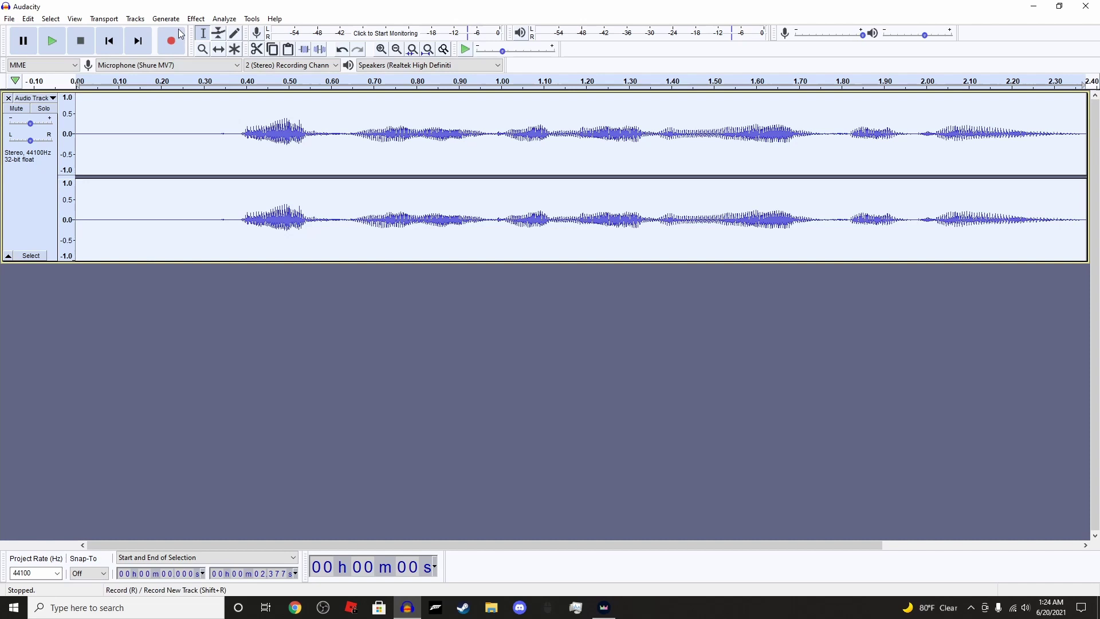
Step: Boost the whole voice clip's volume with the Amplify effect
click(196, 18)
click(241, 54)
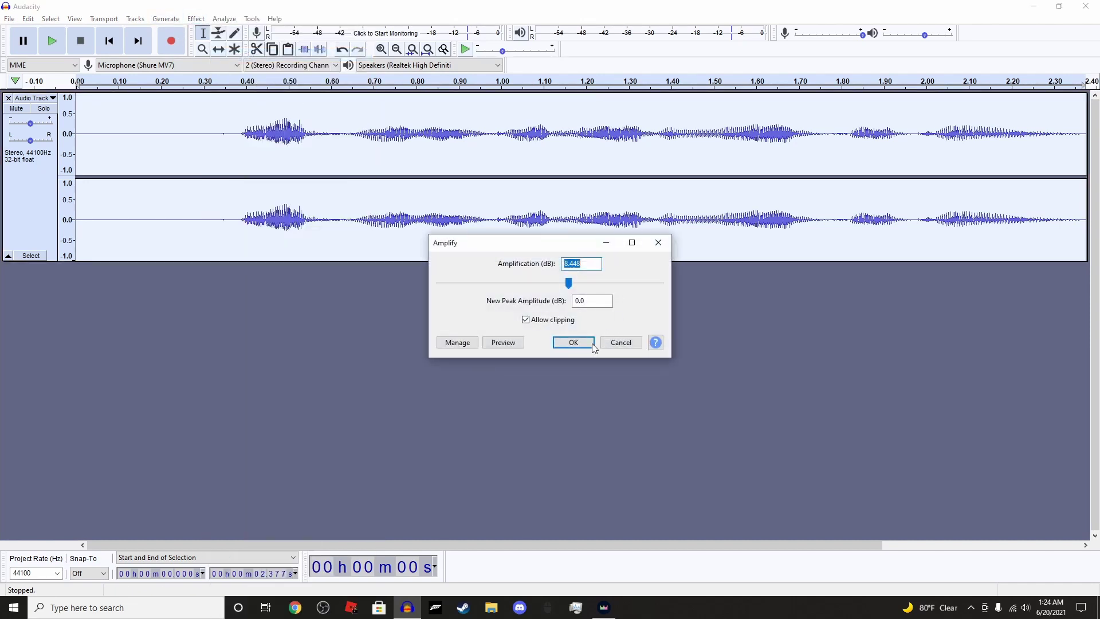
click(573, 342)
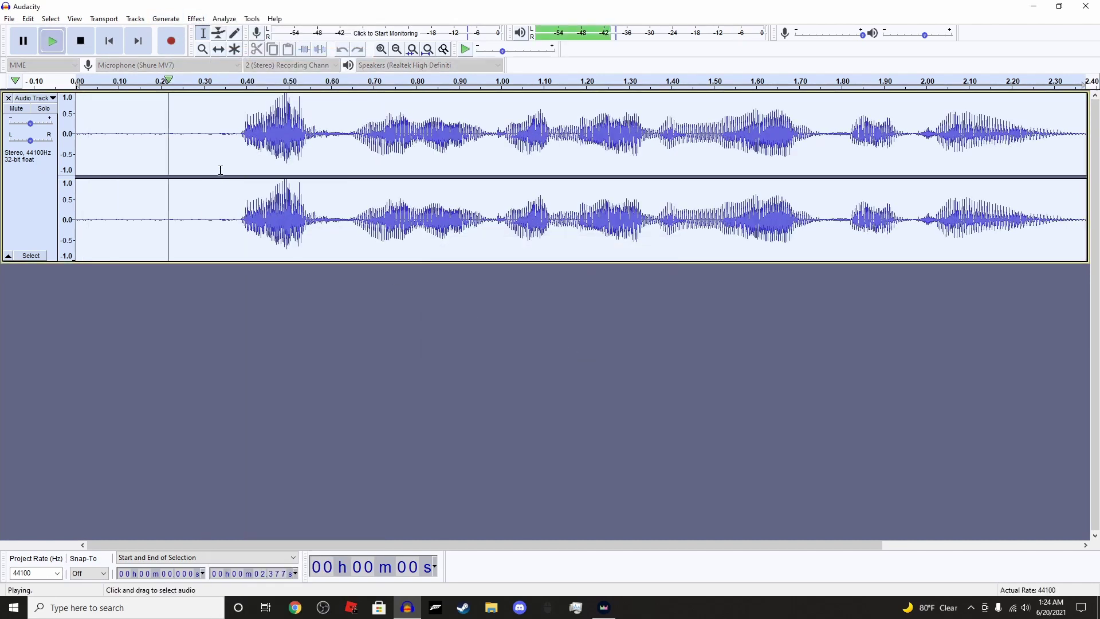
Step: Select the noise-only lead-in and capture it as the Noise Reduction noise profile
drag(233, 132, 74, 133)
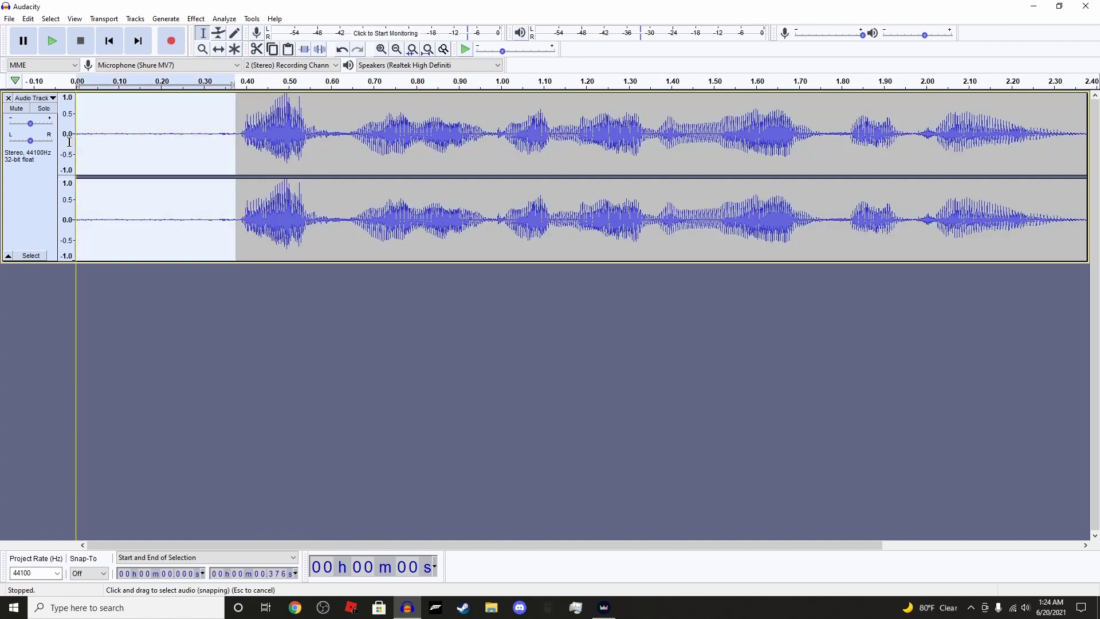
key(space)
click(198, 19)
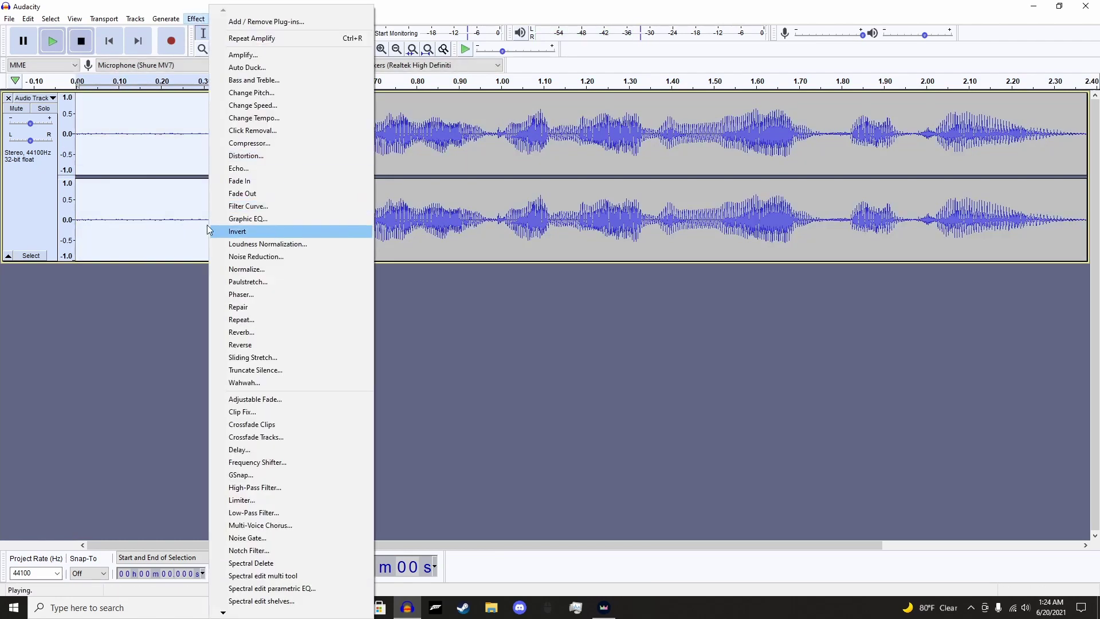
click(186, 126)
drag(187, 132, 75, 132)
key(space)
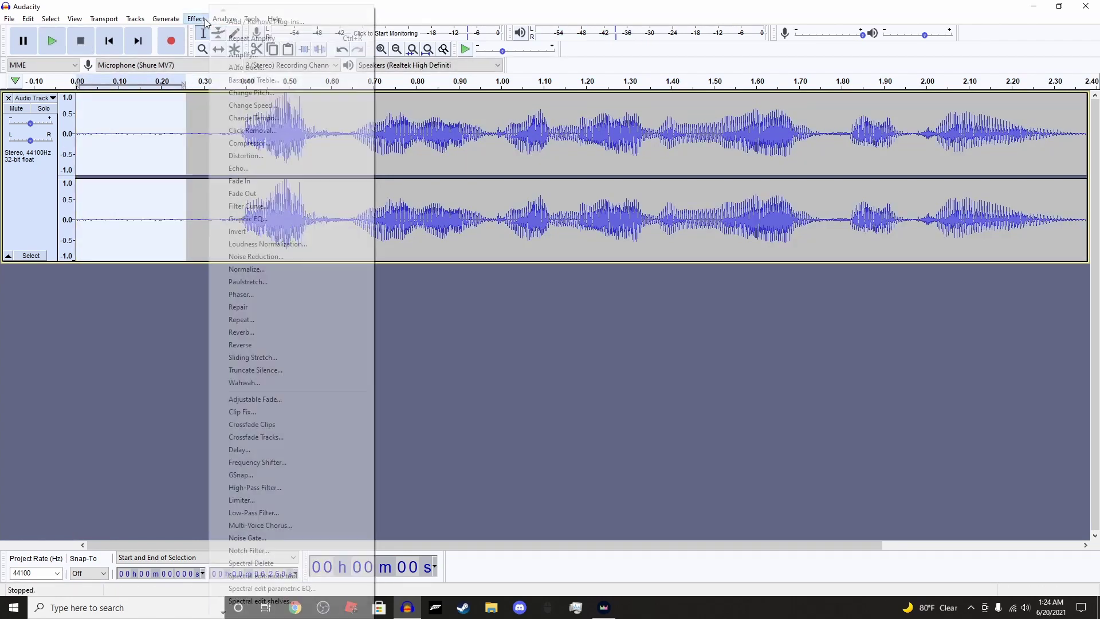
click(196, 19)
click(256, 256)
click(548, 247)
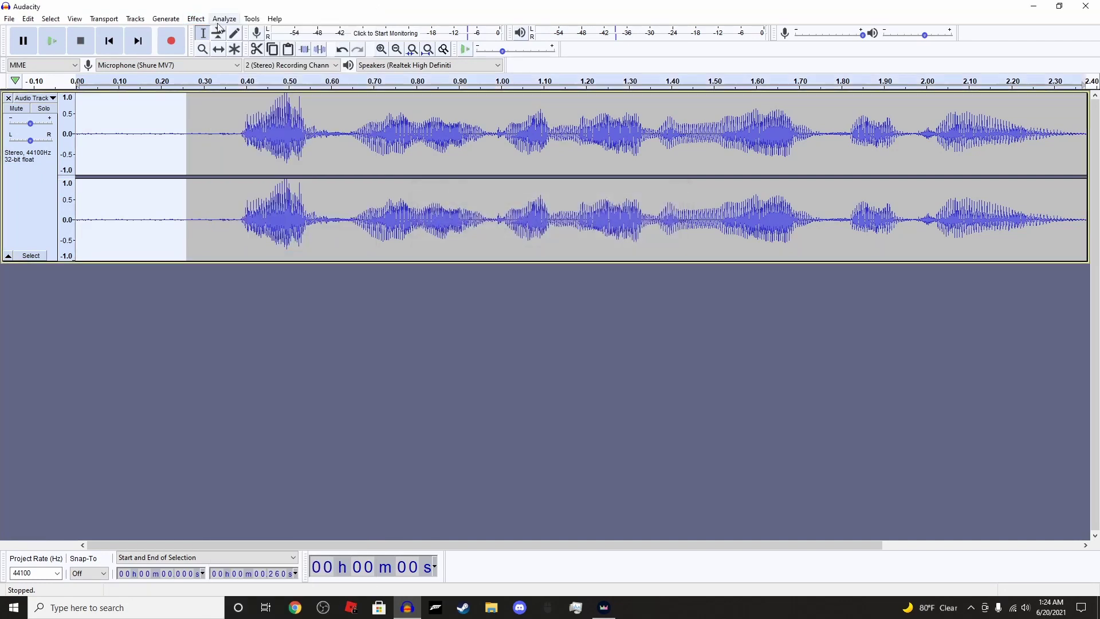
Step: Apply Noise Reduction to the whole clip and play the cleaned result
click(195, 18)
click(274, 257)
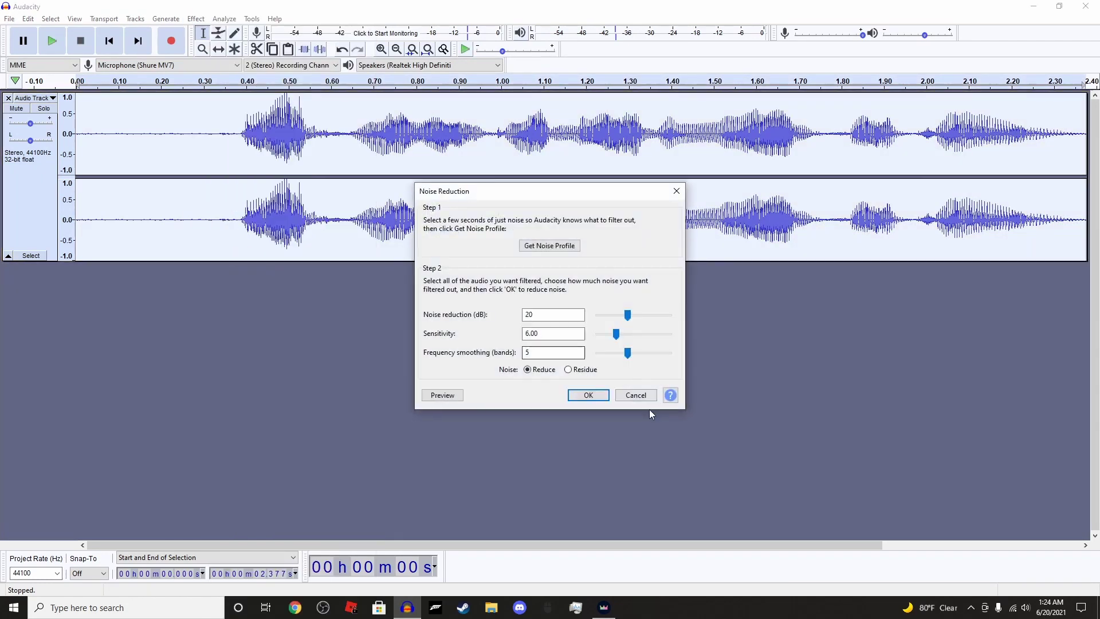
click(589, 395)
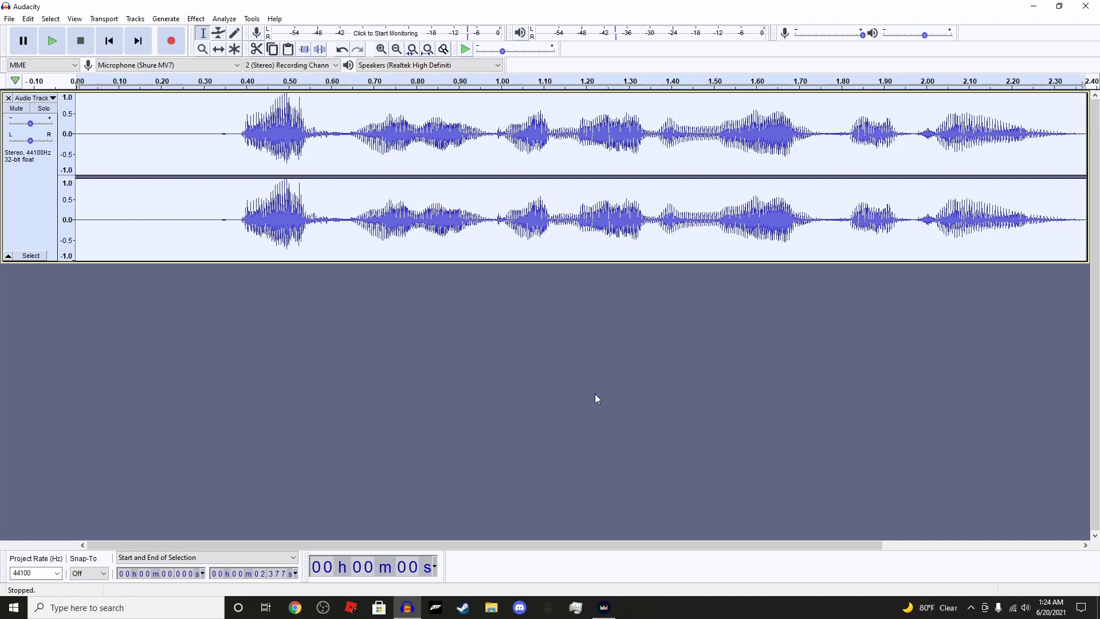
key(space)
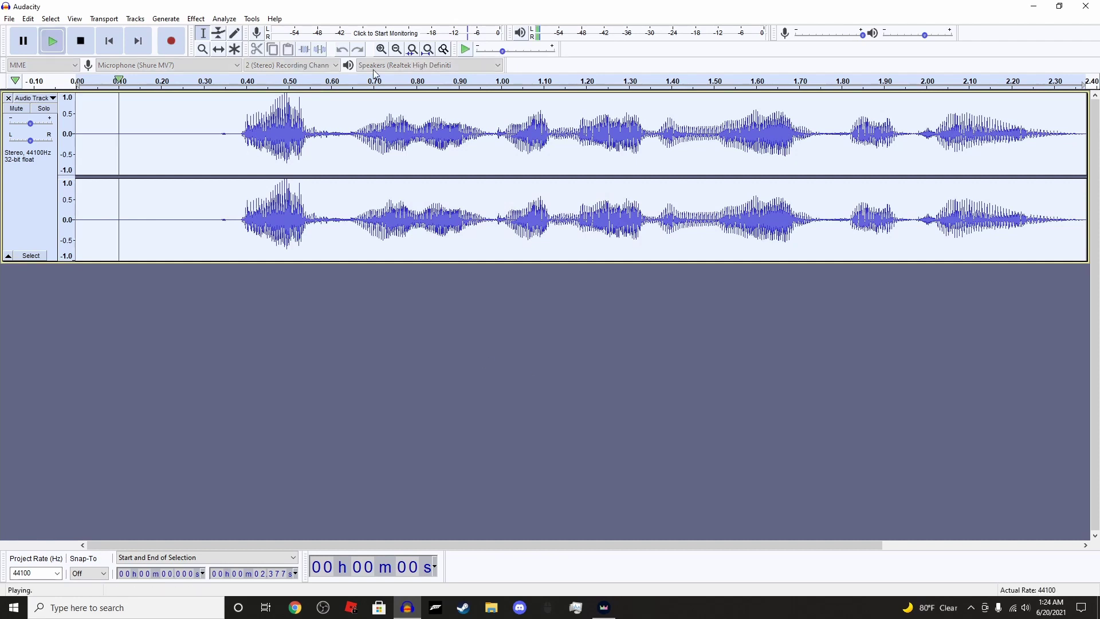
Step: Delete the silent lead-in, leaving a clip of about 2.05 seconds, and select it all
click(398, 53)
click(399, 53)
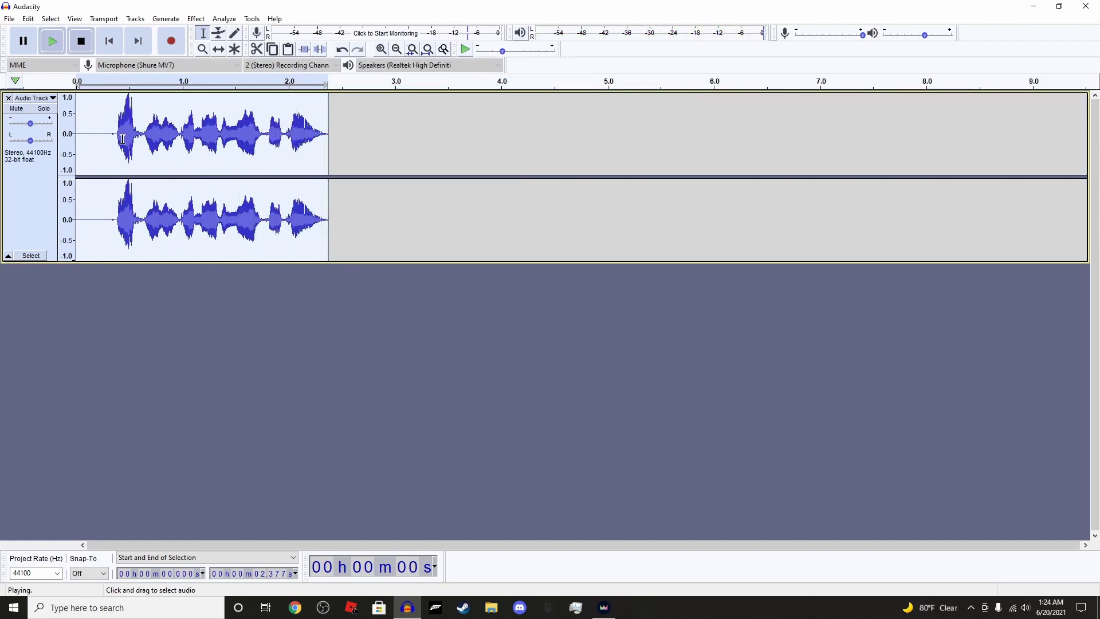
drag(112, 140, 2, 143)
key(Delete)
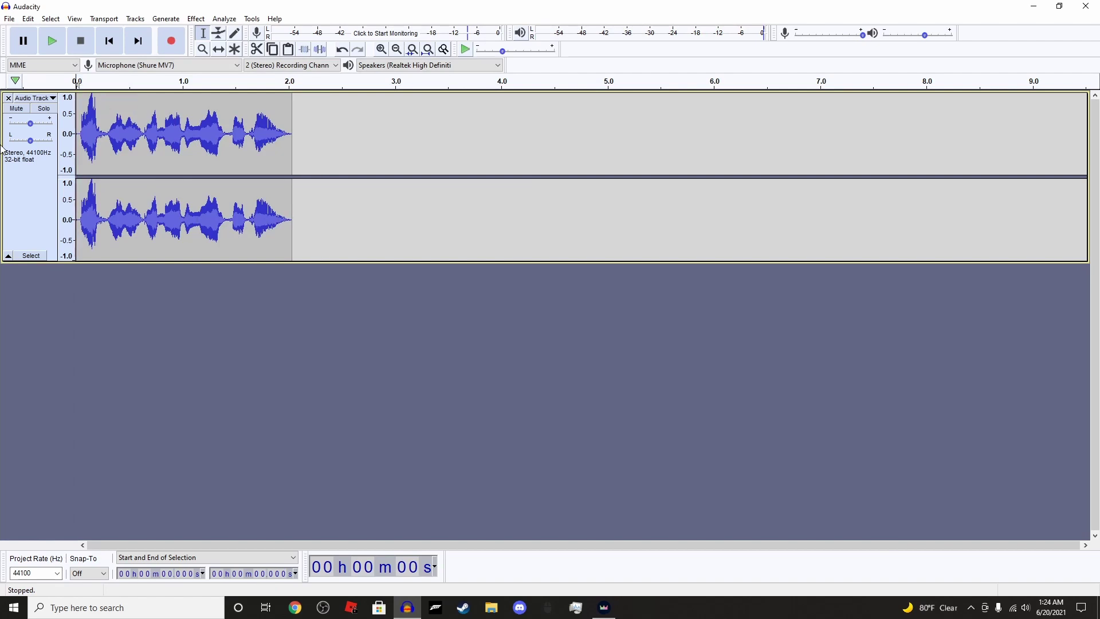
key(ctrl+a)
Step: Slow the clip with Change Tempo at a -71% percent change
click(199, 17)
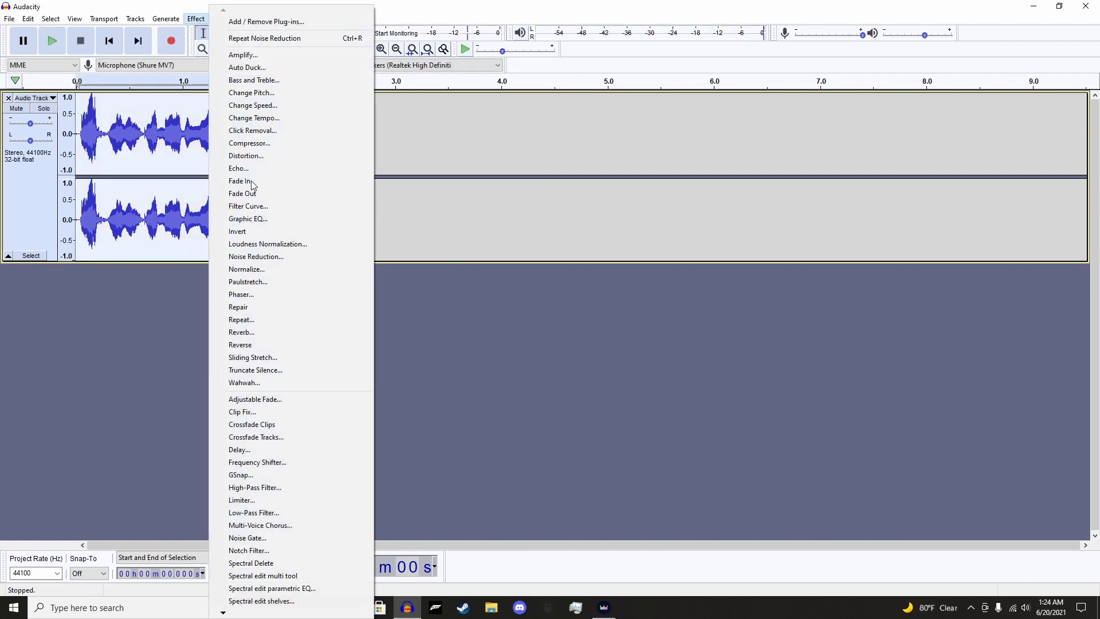
click(280, 118)
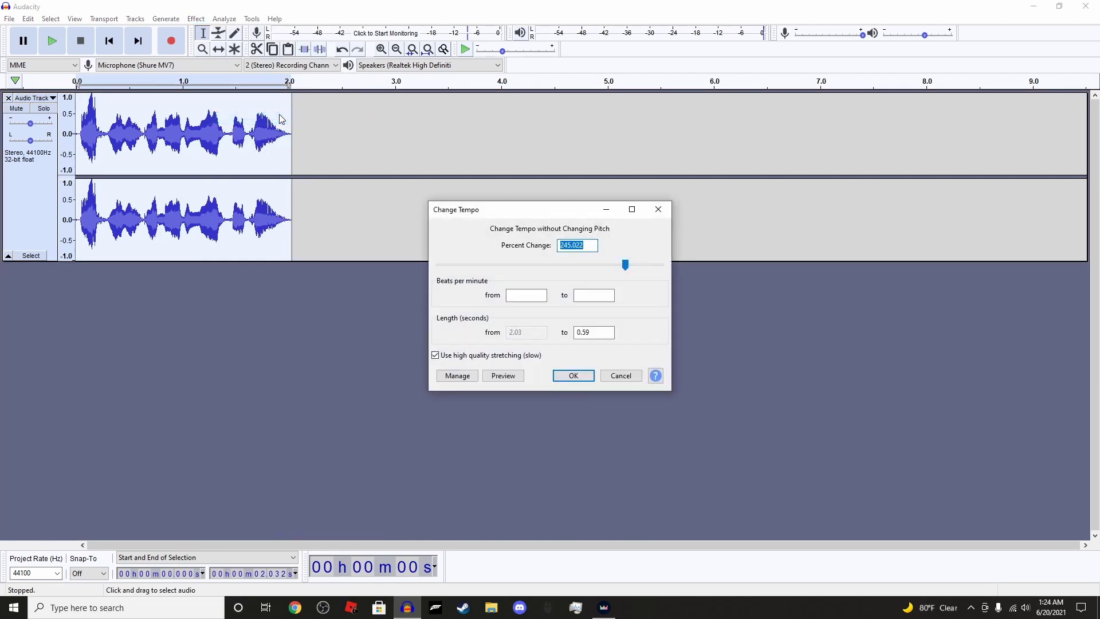
text(-71)
key(Return)
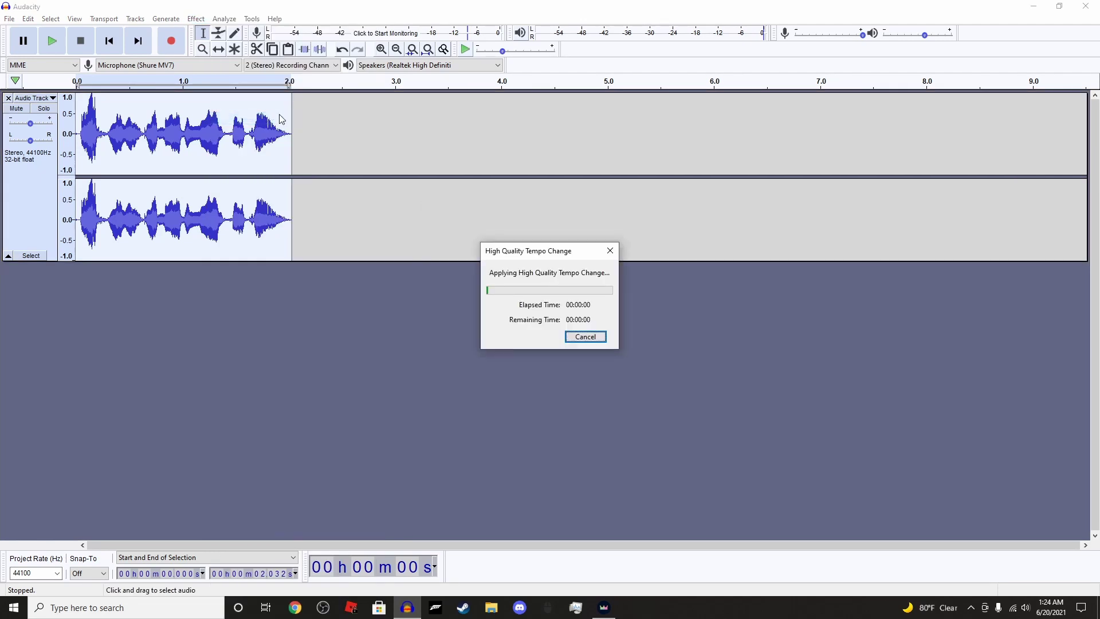
Step: Reopen Change Tempo but cancel it, then replay the slowed clip of about 6.88 seconds
click(194, 19)
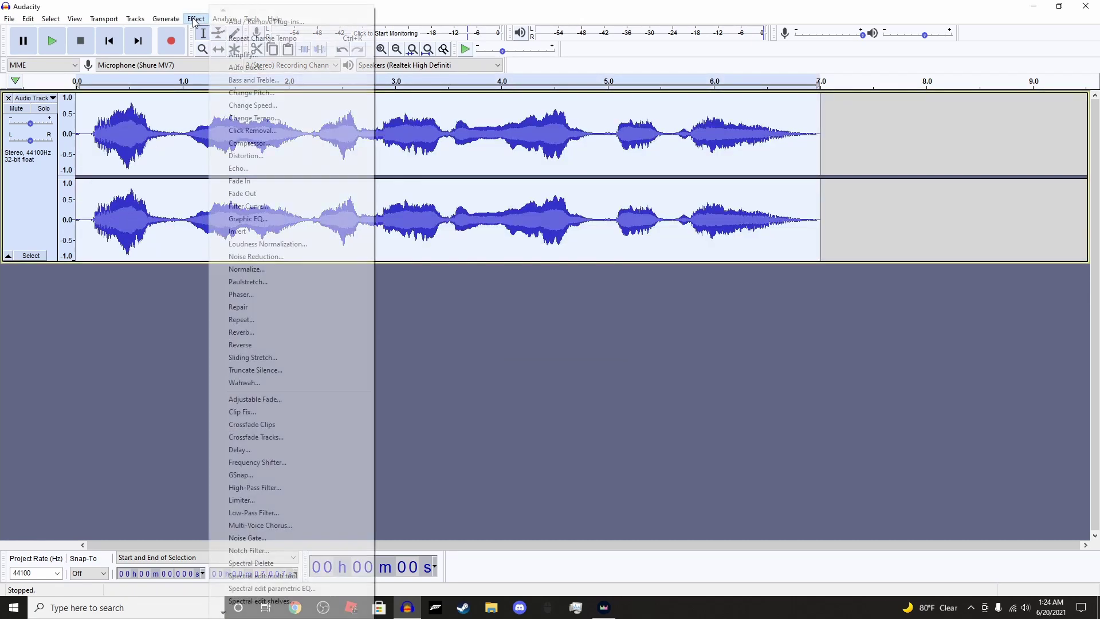
click(254, 118)
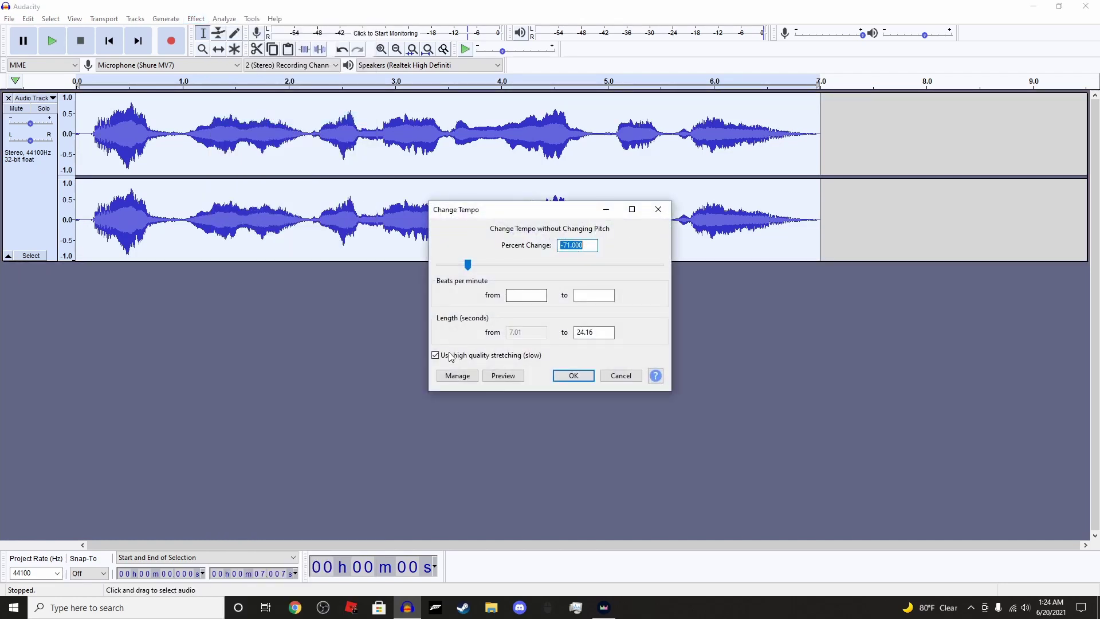
click(628, 377)
key(space)
key(space)
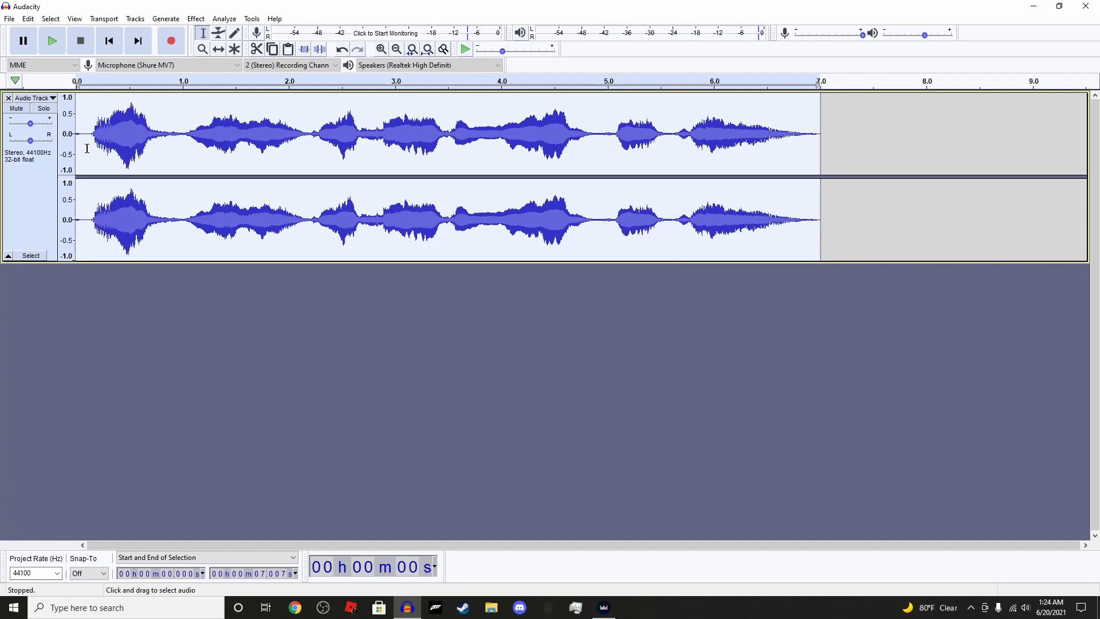
click(85, 138)
key(ctrl+z)
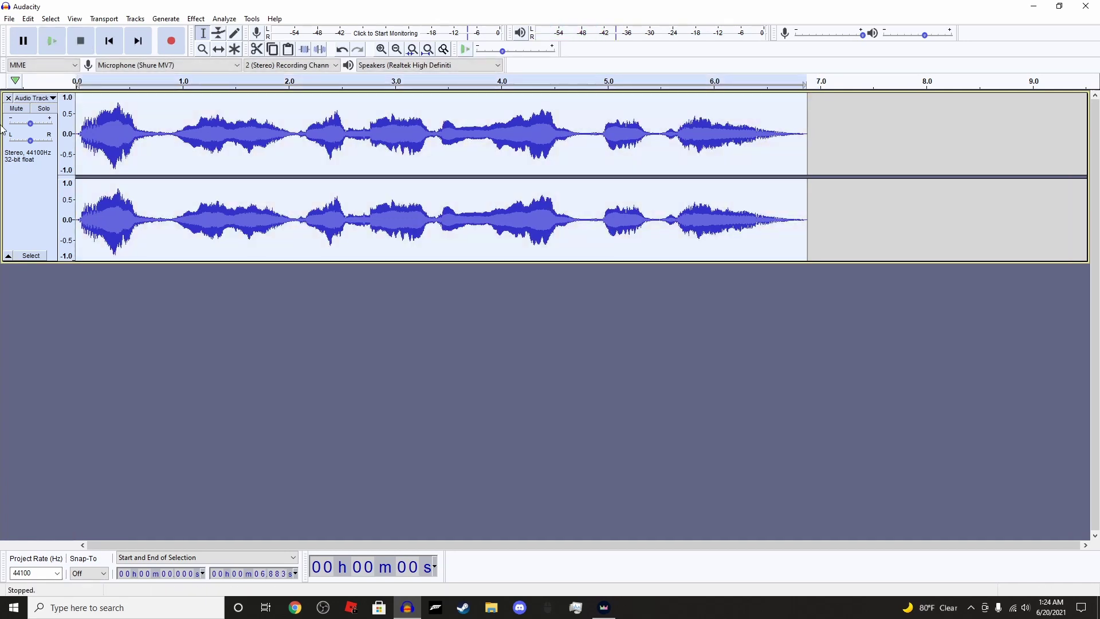
key(space)
key(space)
Step: Apply Wahwah at 50% depth, 6.6 resonance, 54% offset and −1 dB gain, then play it
click(195, 20)
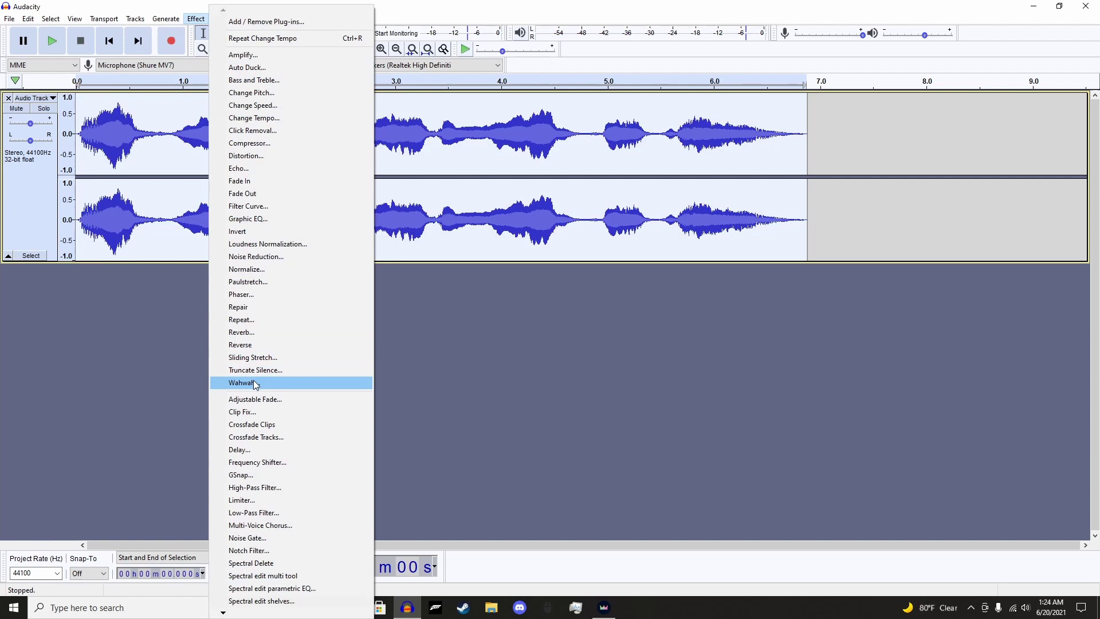
key(Escape)
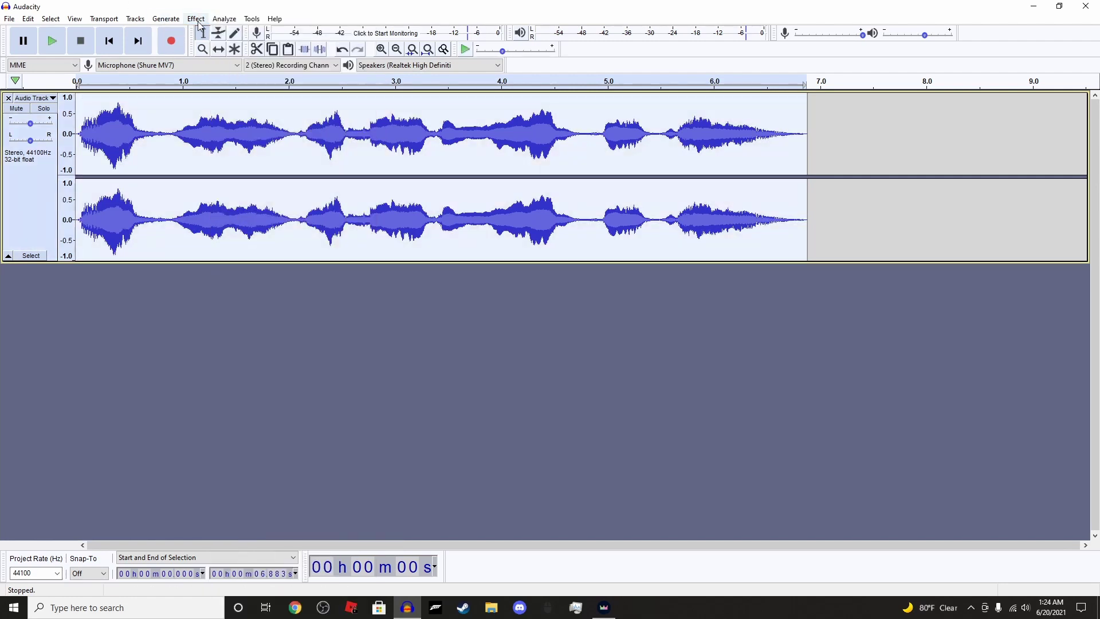
click(195, 18)
click(593, 310)
click(195, 18)
click(252, 382)
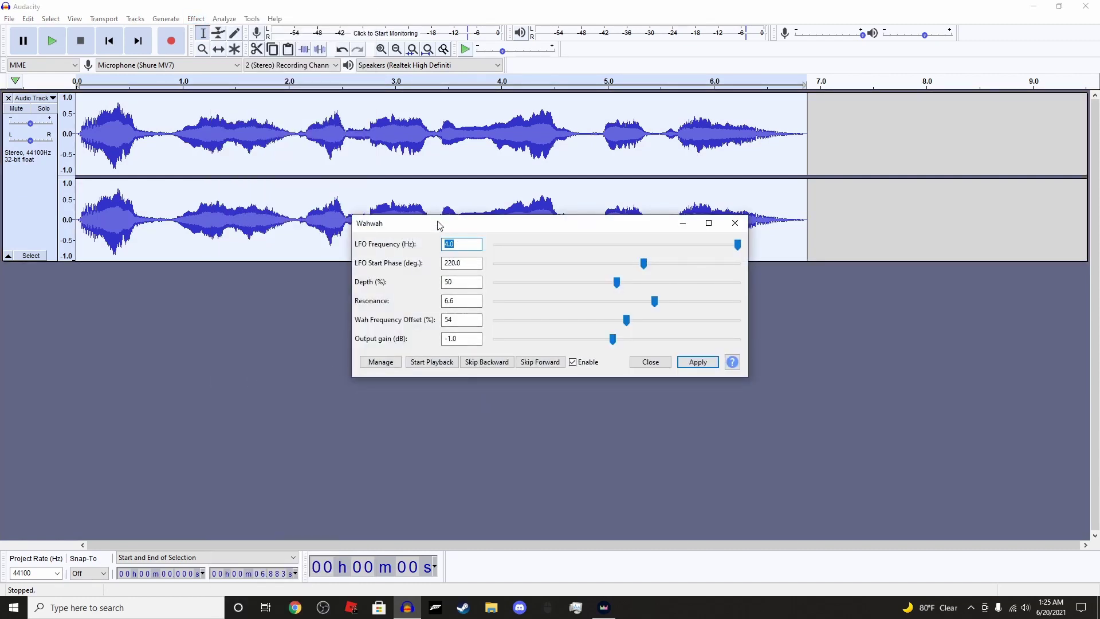
mouse_move(439, 224)
mouse_down()
mouse_move(448, 219)
mouse_move(429, 223)
mouse_up()
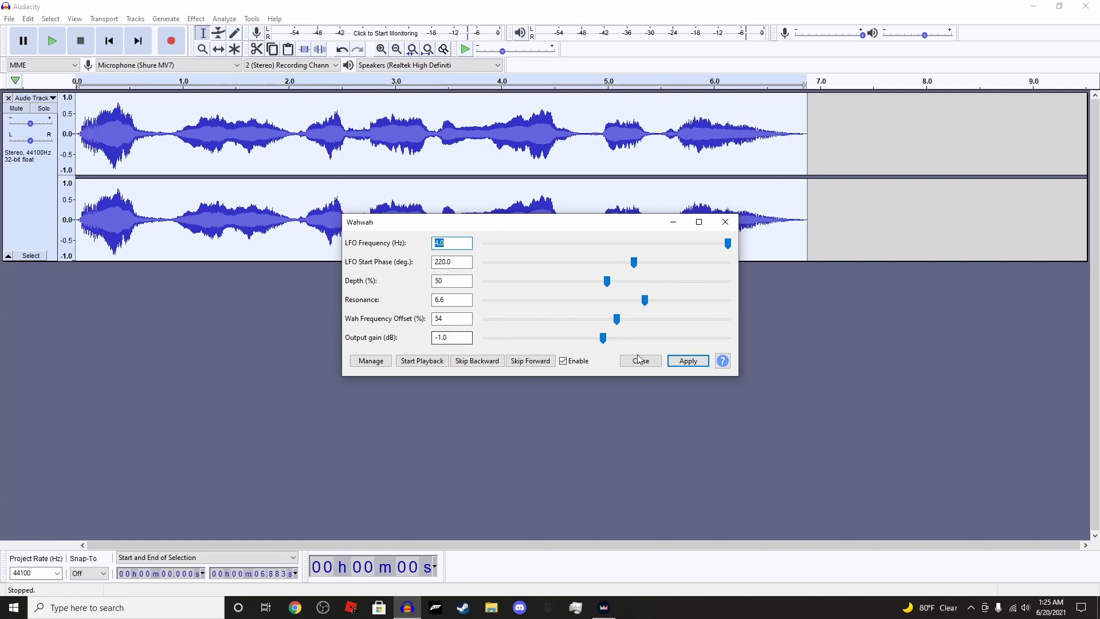
click(688, 360)
key(space)
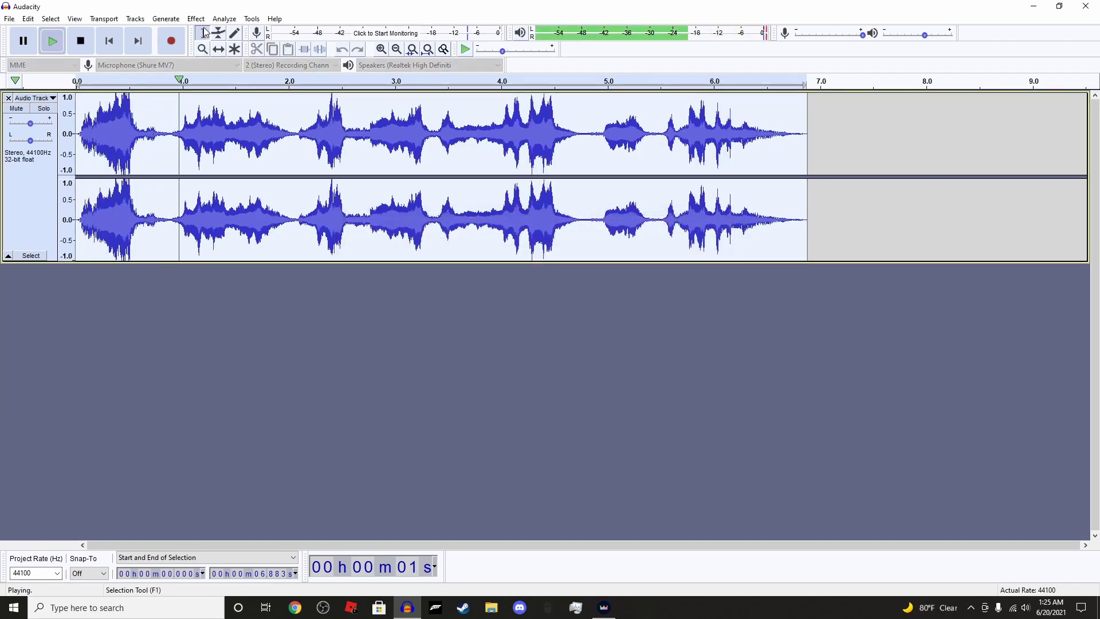
Step: Speed the clip up by 245% with Change Tempo to a 2.00-second length and play it
key(space)
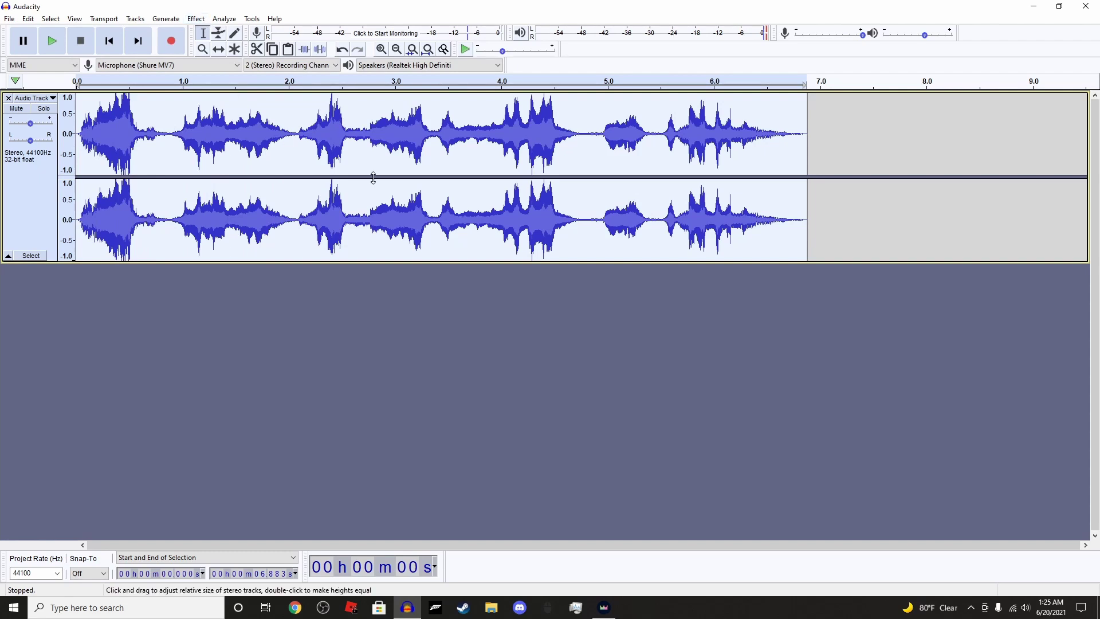
click(199, 18)
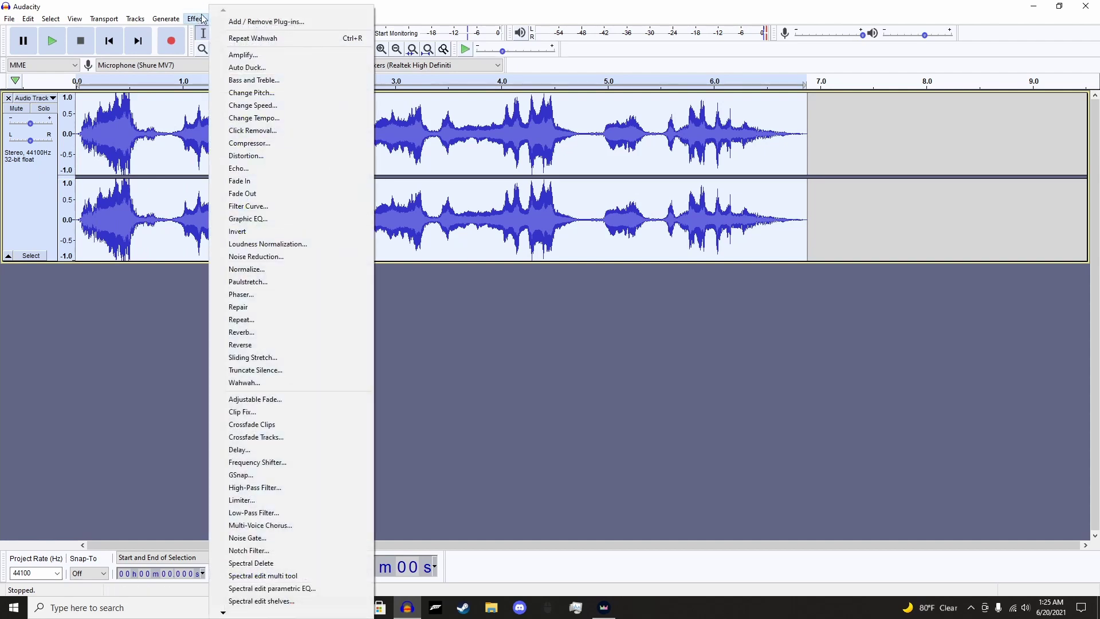
click(240, 118)
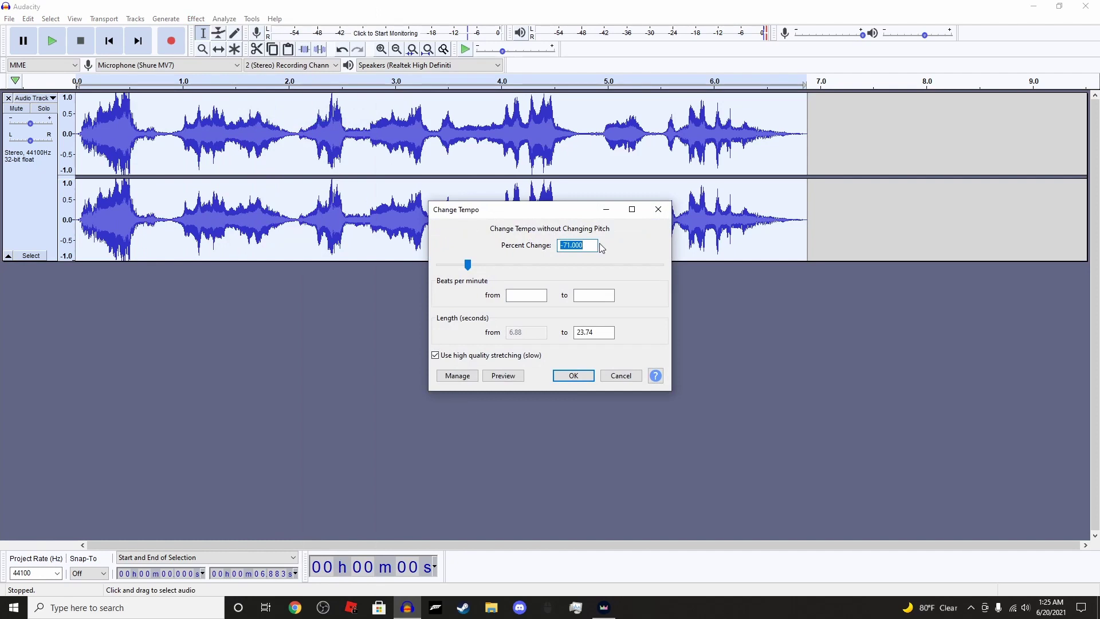
text(245.022)
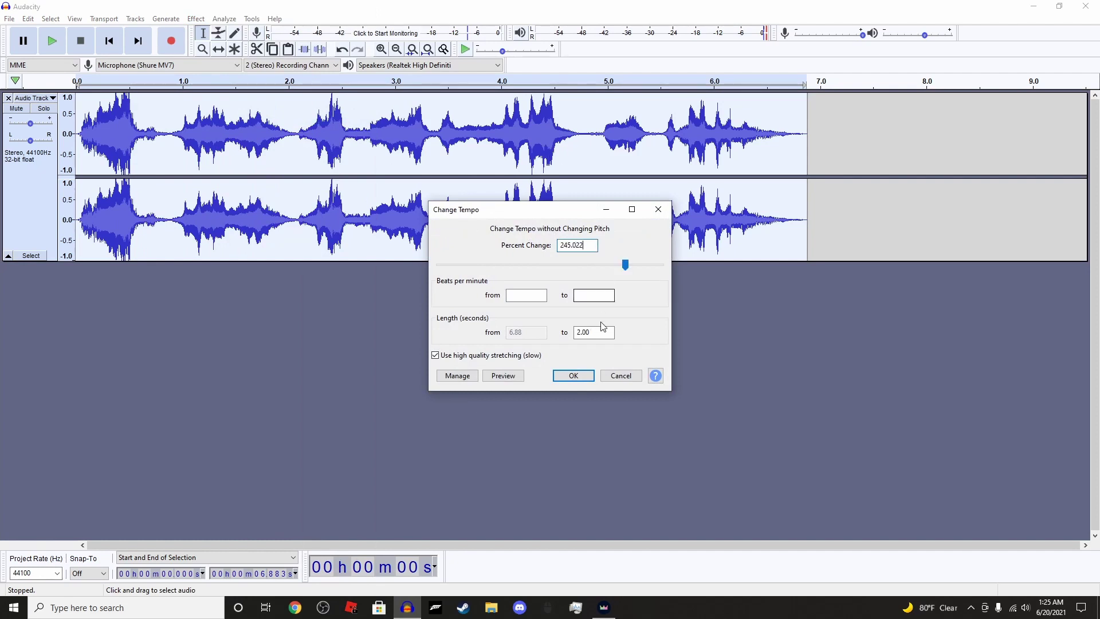
click(574, 376)
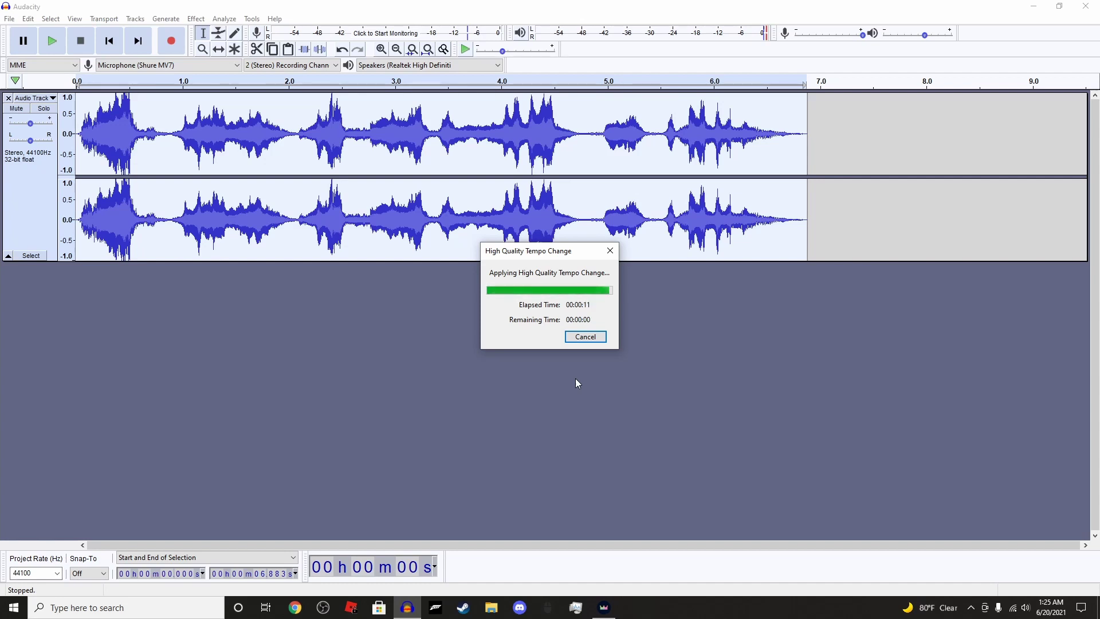
key(space)
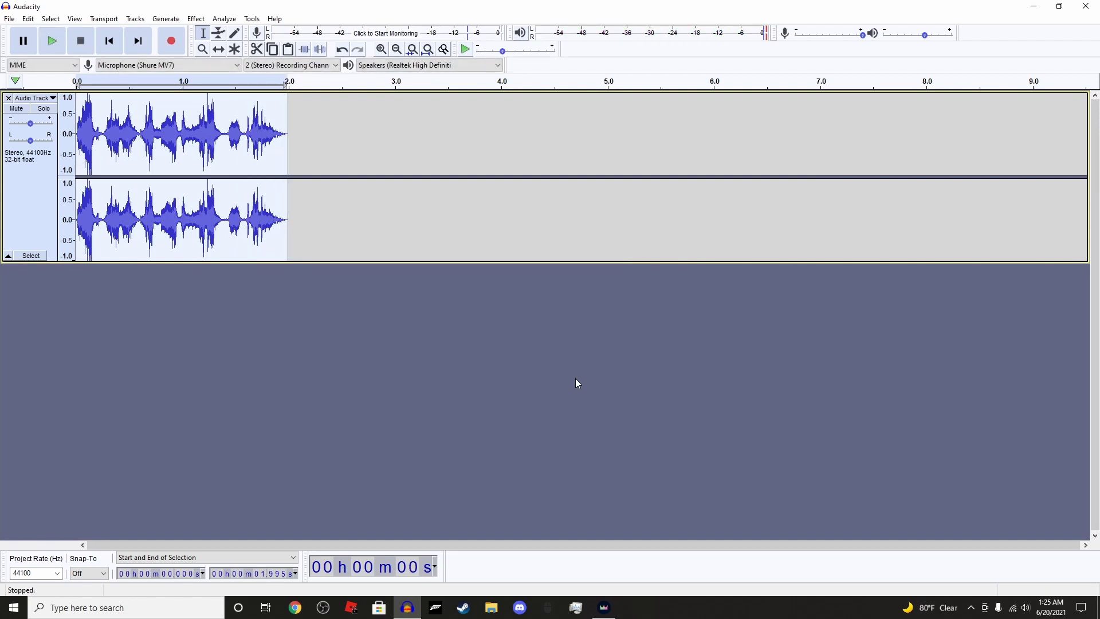
Step: Select and preview the clip's last fraction of a second, then apply Fade Out to it
drag(287, 126, 281, 126)
key(space)
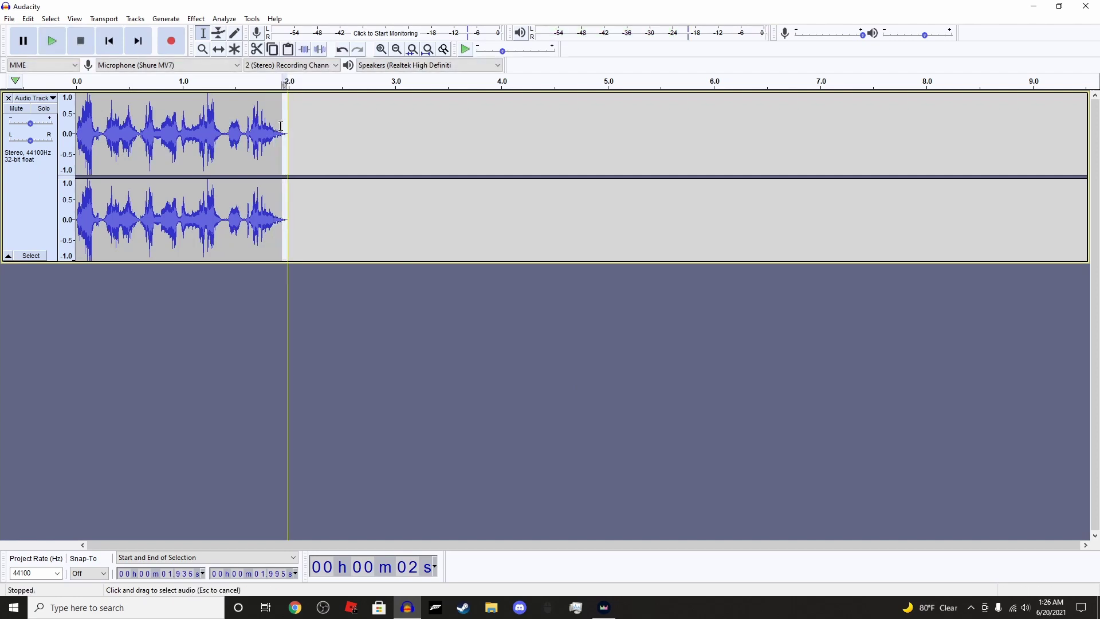
key(space)
click(197, 19)
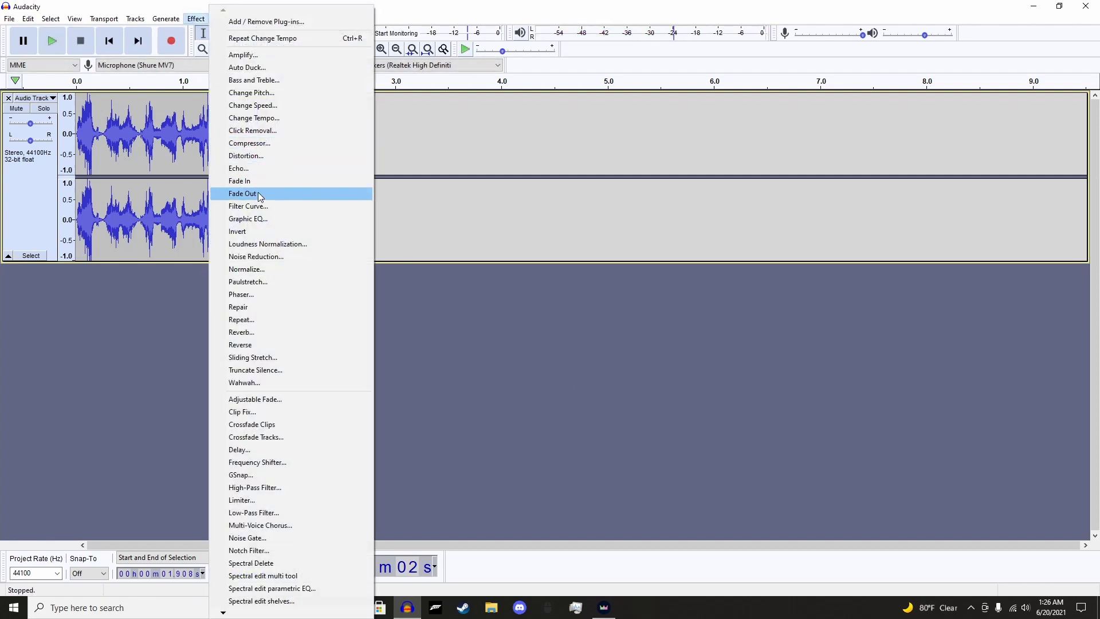
click(355, 191)
Step: Amplify the whole clip by -1.241 dB so it peaks at 0 dB, then play it
key(ctrl+a)
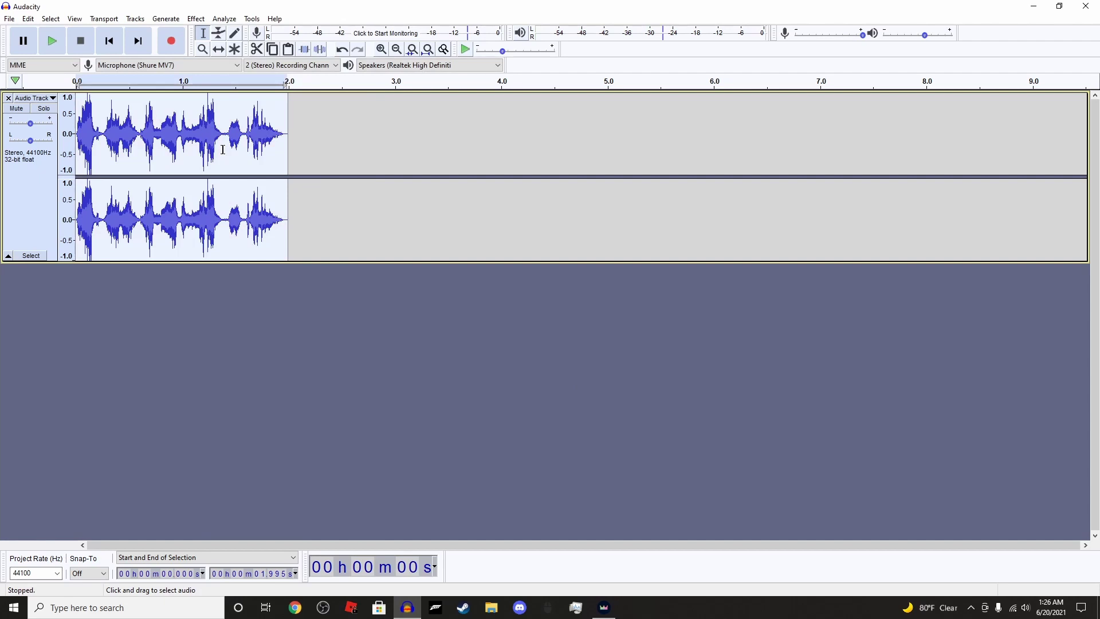
key(space)
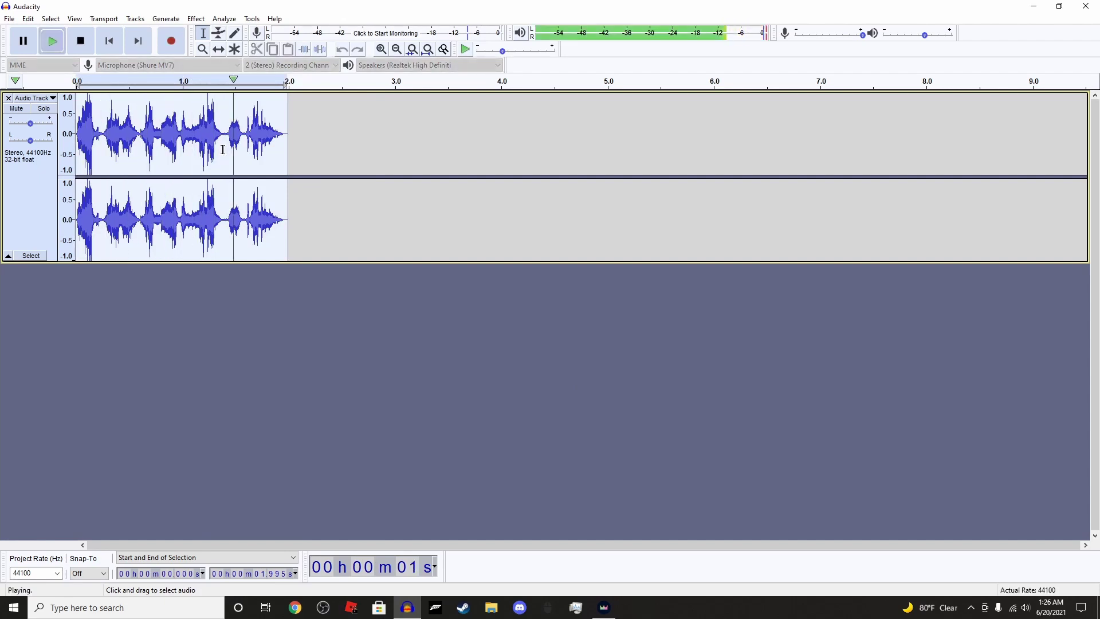
click(196, 19)
click(303, 51)
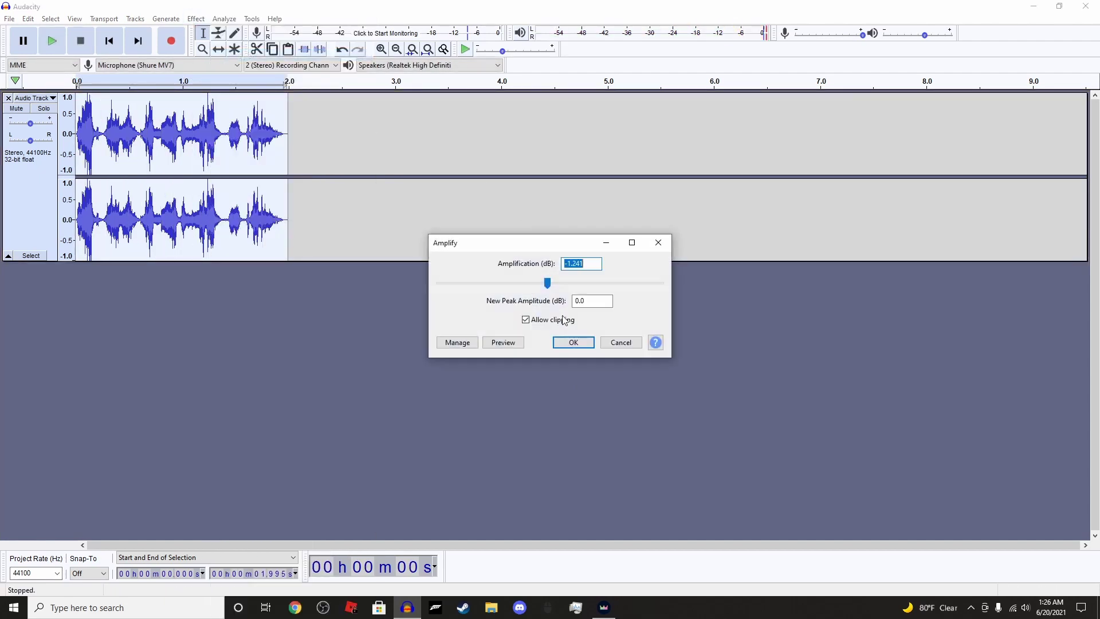
click(573, 342)
key(space)
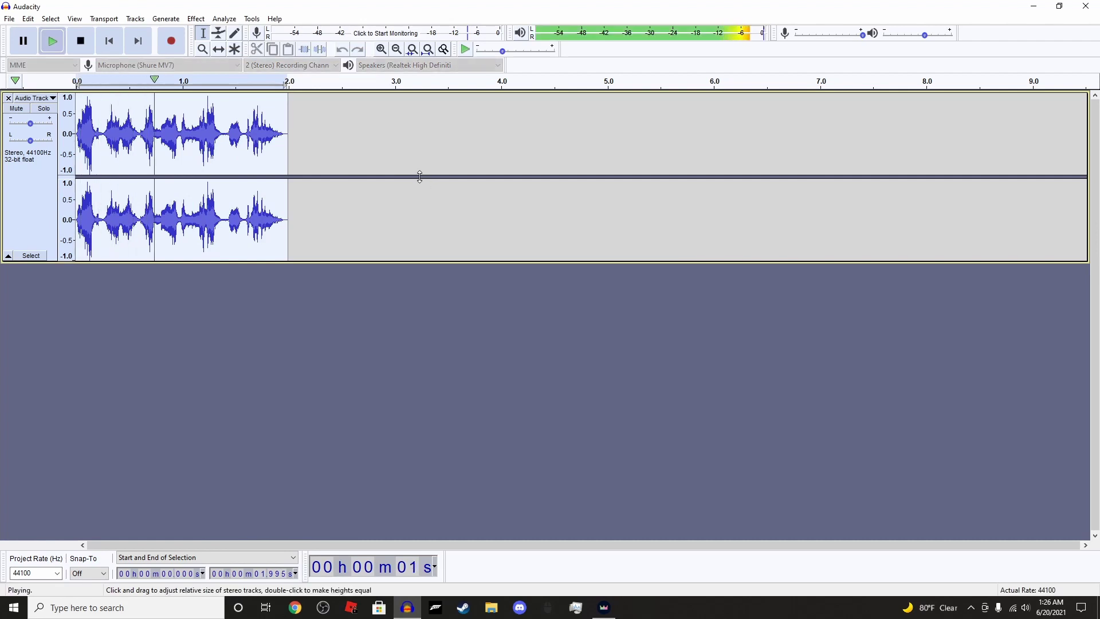